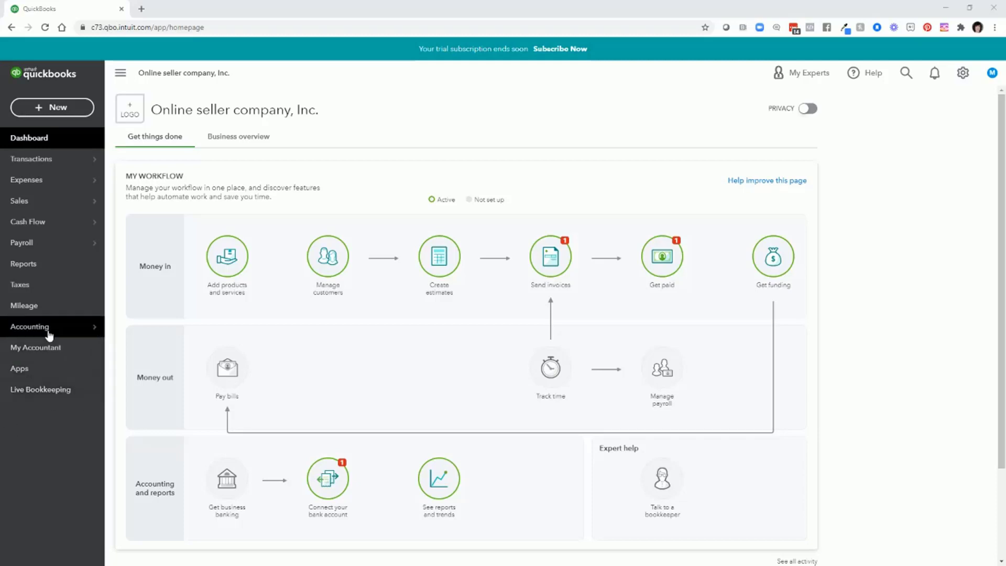
Go to Accounting > Chart of Accounts and close the bookkeeper help banner
mouse_move(91, 332)
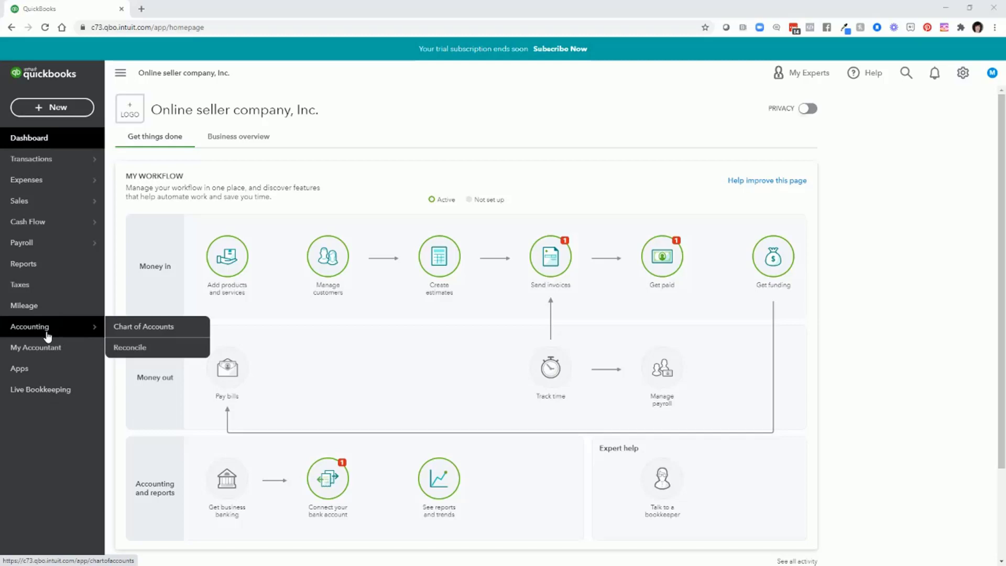
left_click(134, 327)
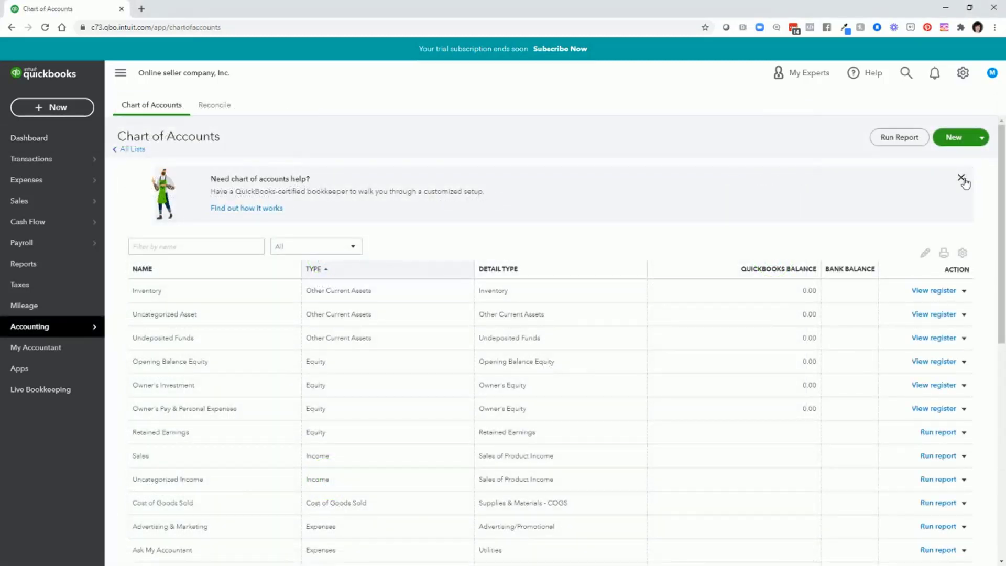
left_click(960, 178)
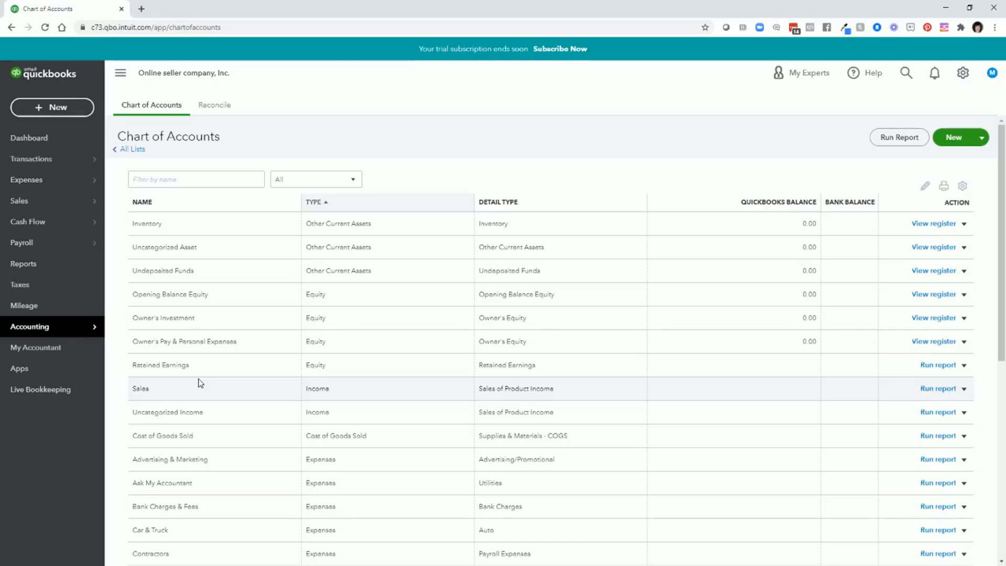
Make the Car & Truck expense account inactive and confirm with Yes
scroll(200, 383, "down", 3)
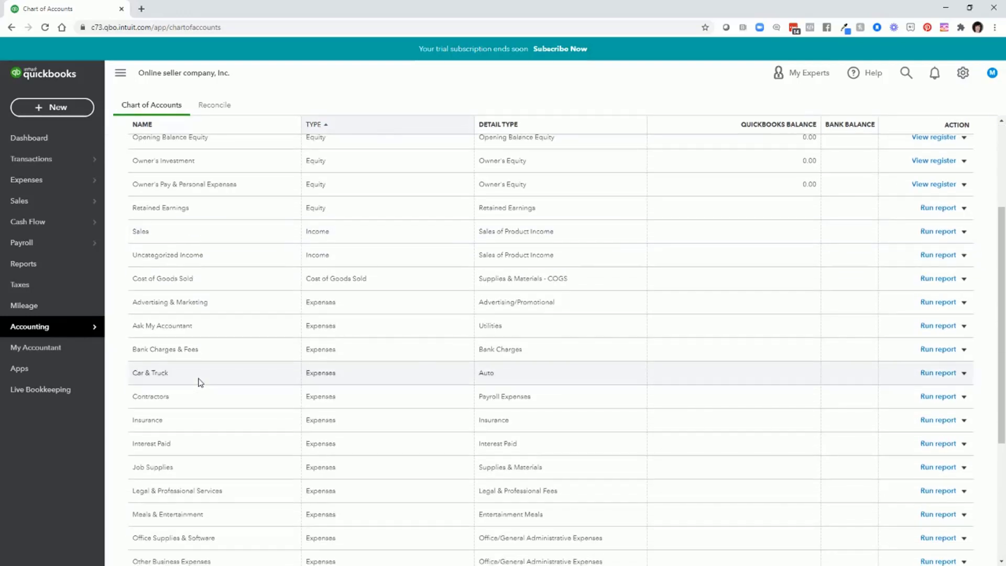
scroll(200, 383, "down", 3)
scroll(200, 383, "down", 1)
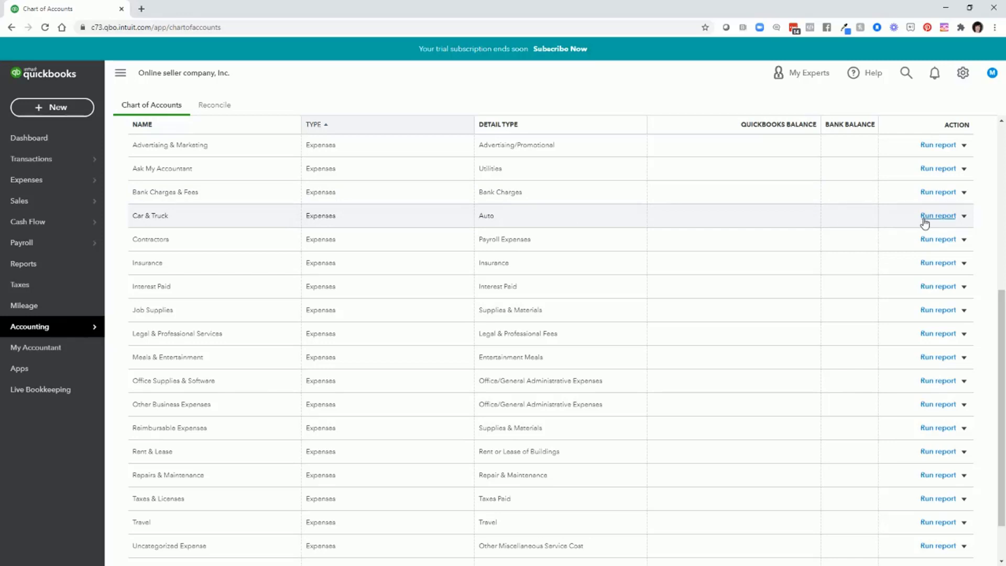
left_click(964, 217)
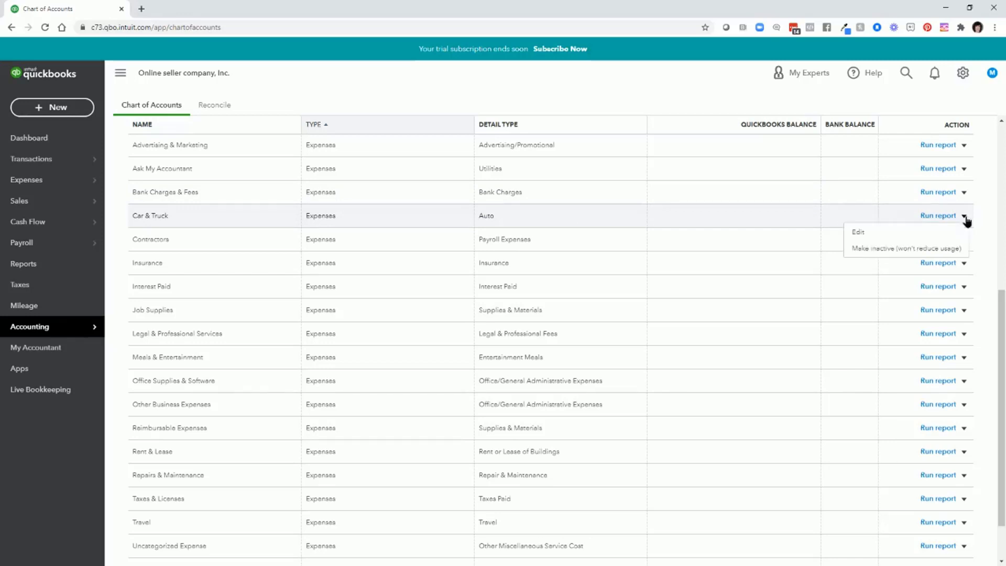
left_click(870, 250)
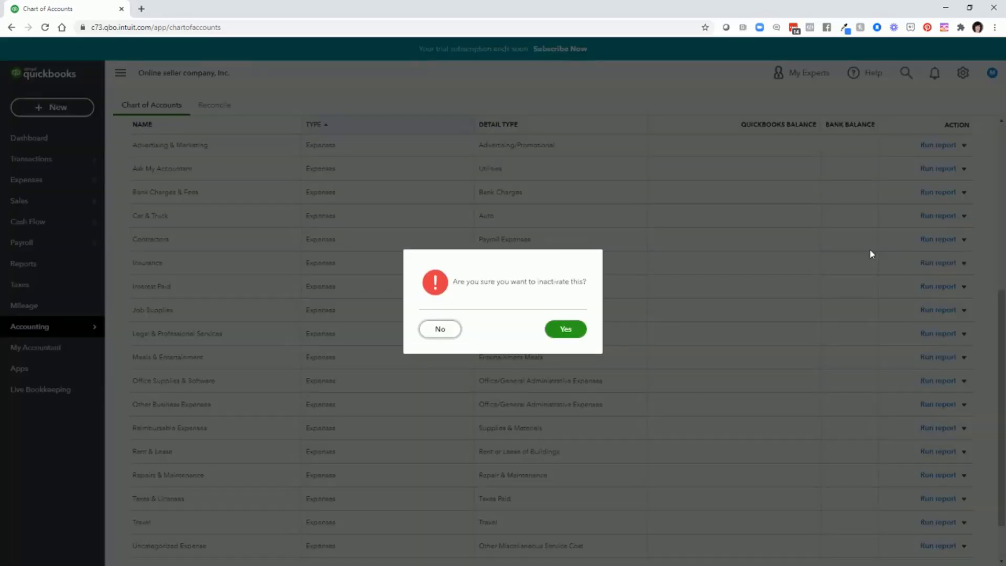
left_click(564, 330)
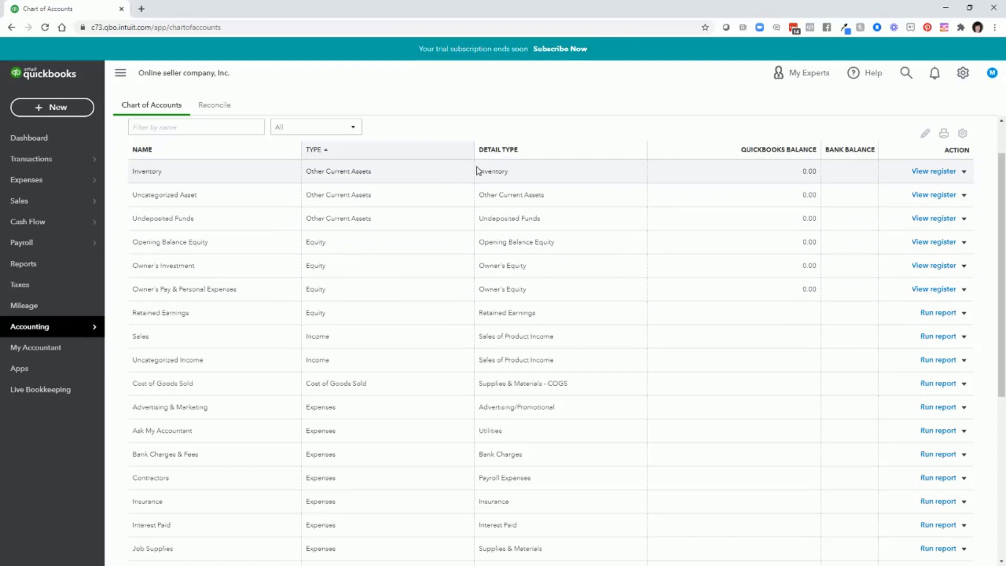
Make the Job Supplies expense account inactive and confirm with Yes
scroll(487, 182, "down", 1)
scroll(486, 182, "down", 3)
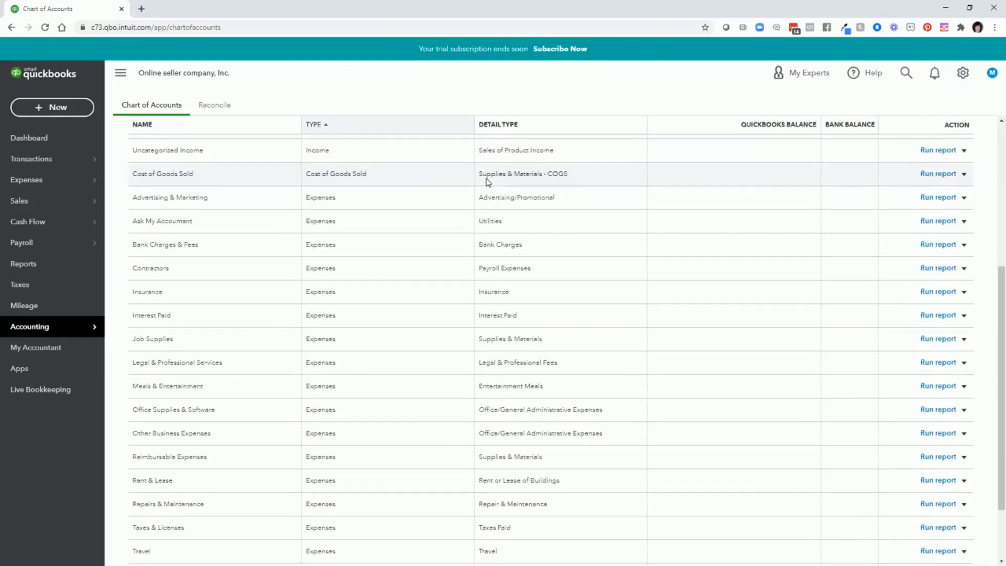
scroll(487, 181, "down", 1)
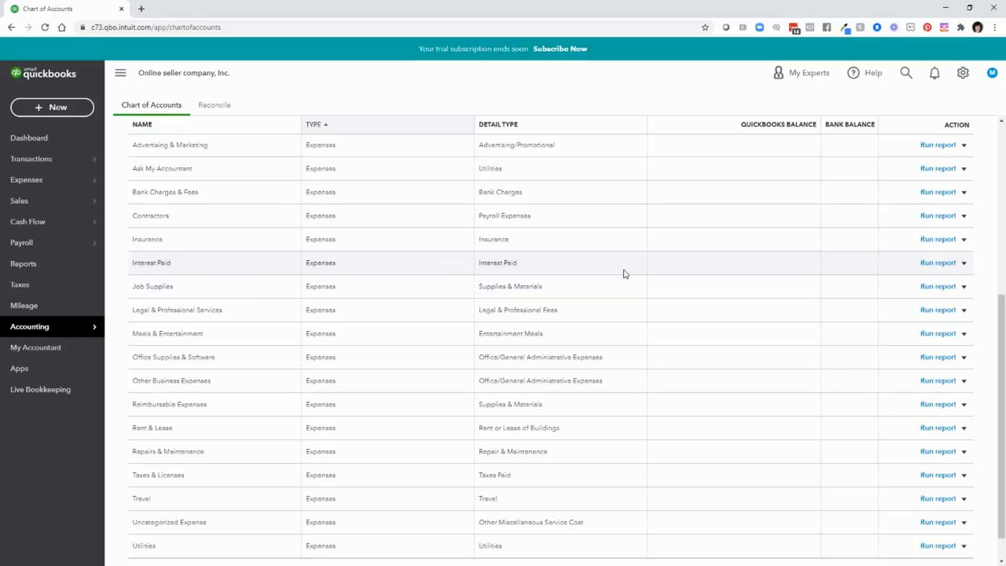
left_click(964, 286)
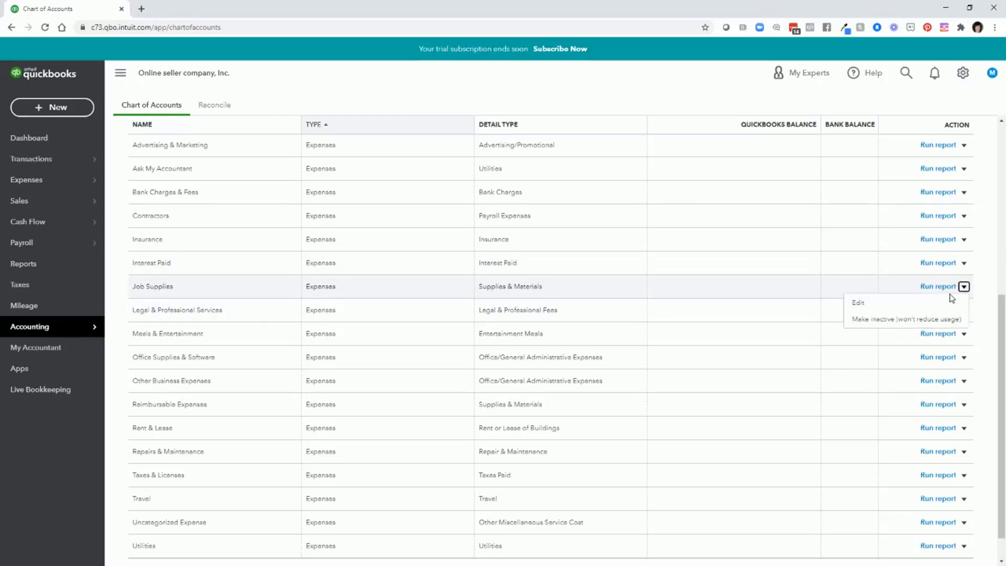
left_click(864, 321)
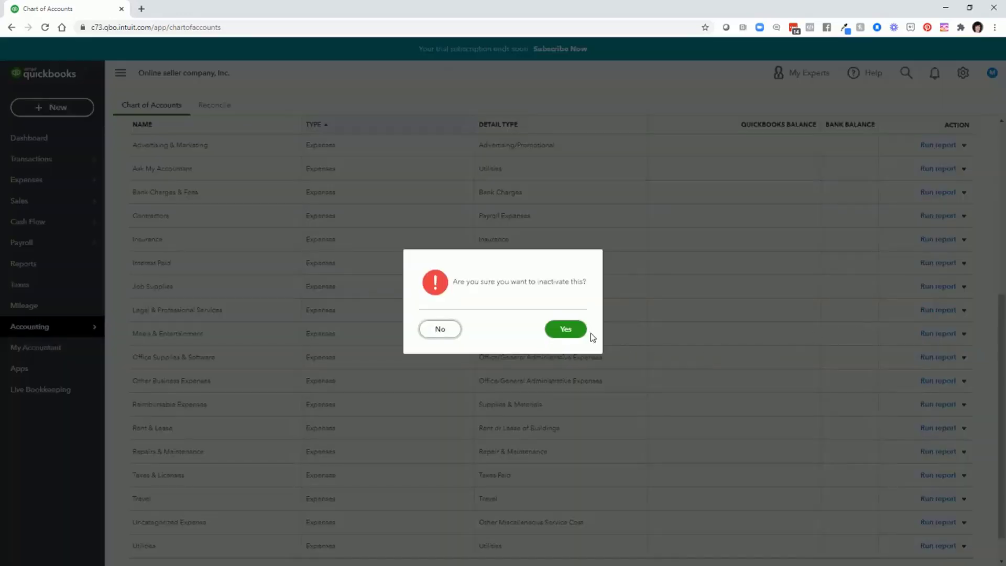
left_click(566, 338)
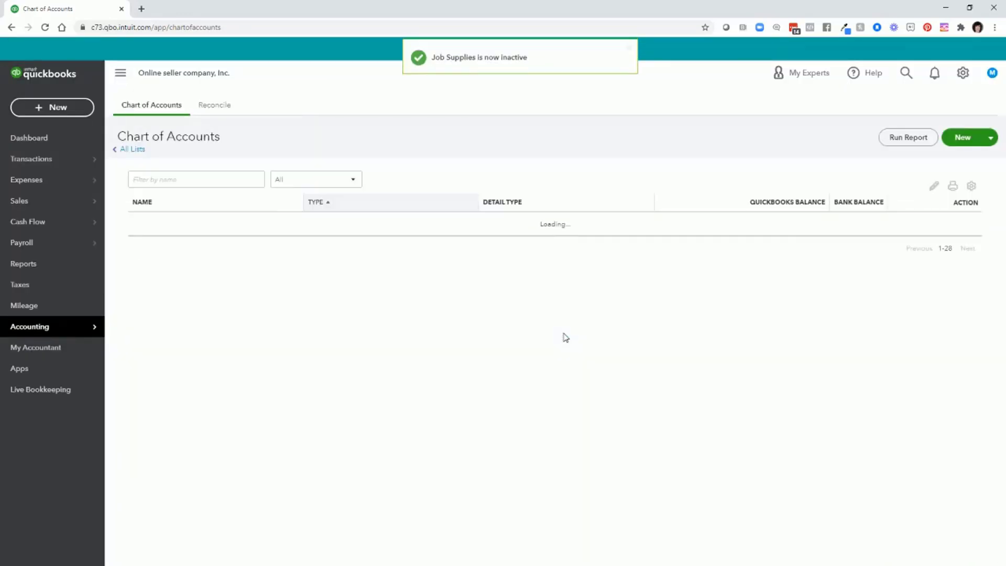
scroll(566, 338, "down", 6)
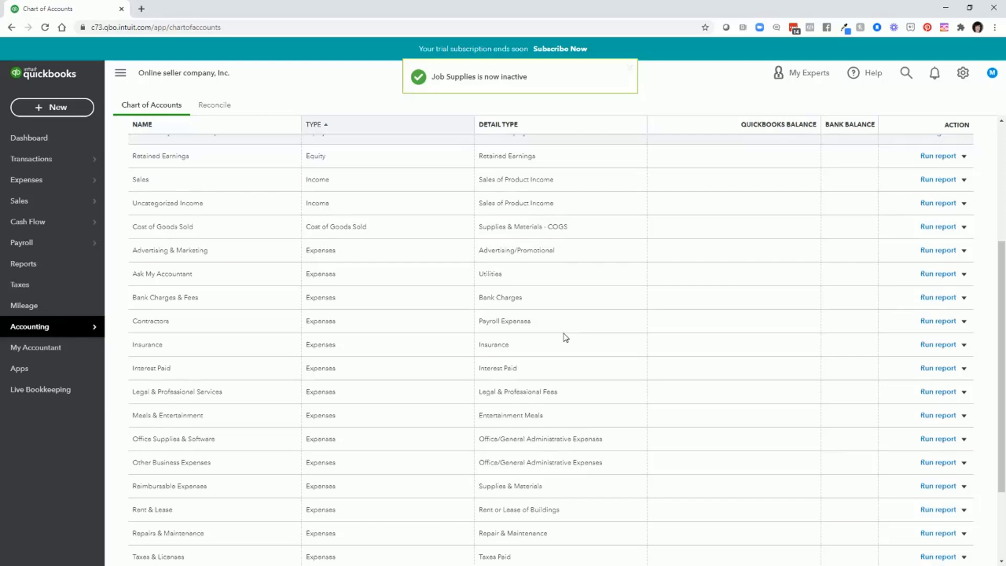
Make Reimbursable Expenses inactive and confirm, leaving 26 accounts listed
scroll(566, 335, "down", 1)
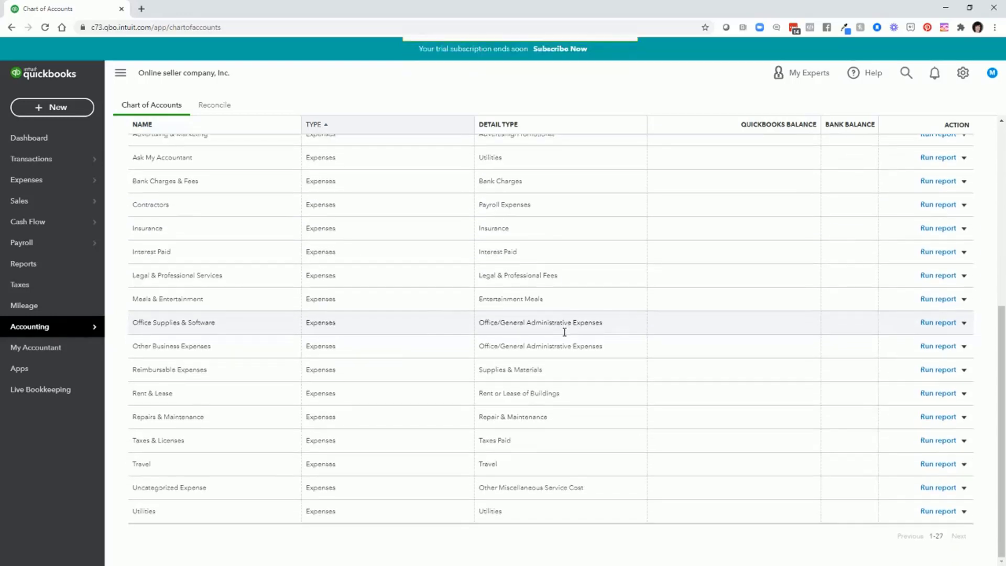
left_click(964, 371)
left_click(884, 403)
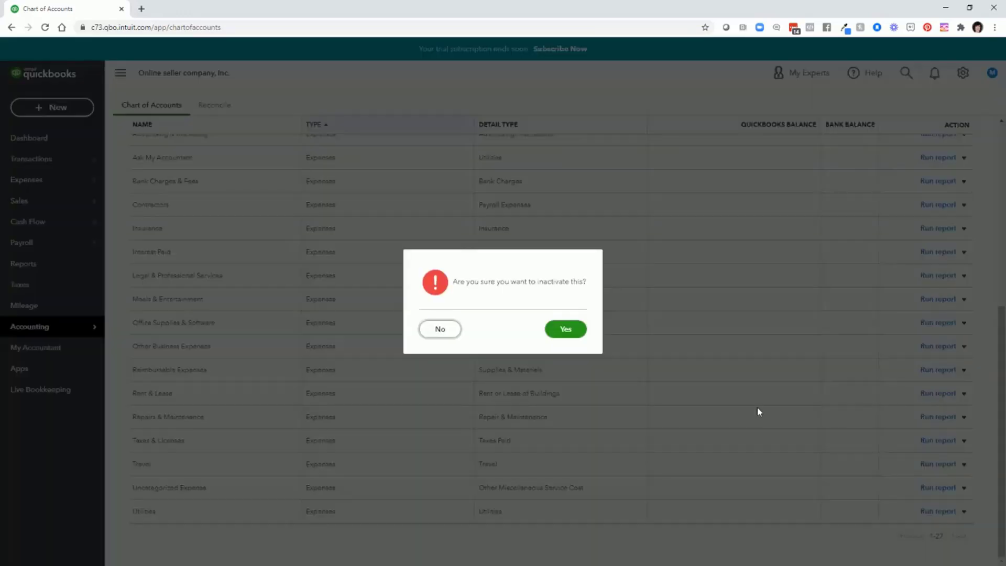
left_click(561, 331)
scroll(471, 368, "down", 3)
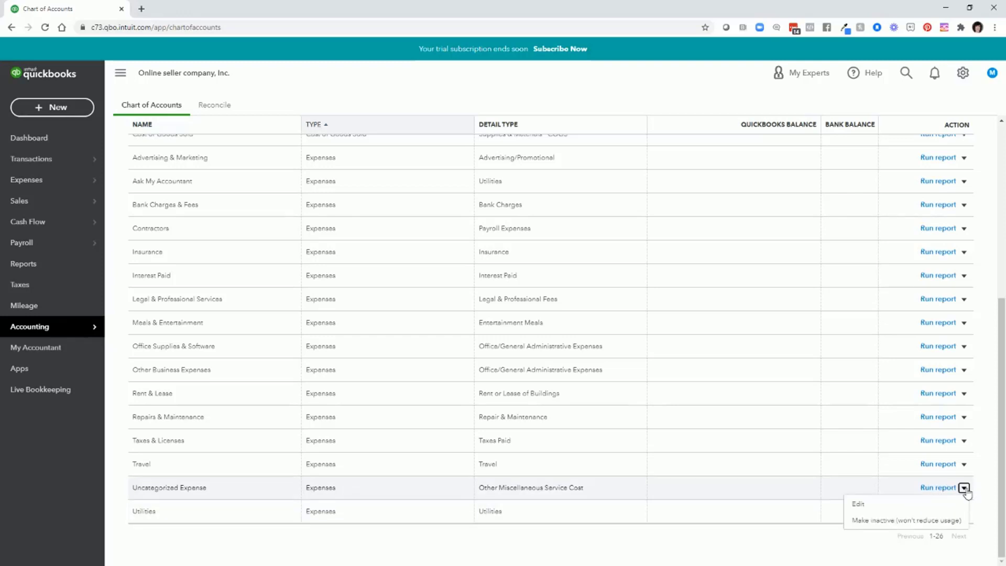
left_click(869, 520)
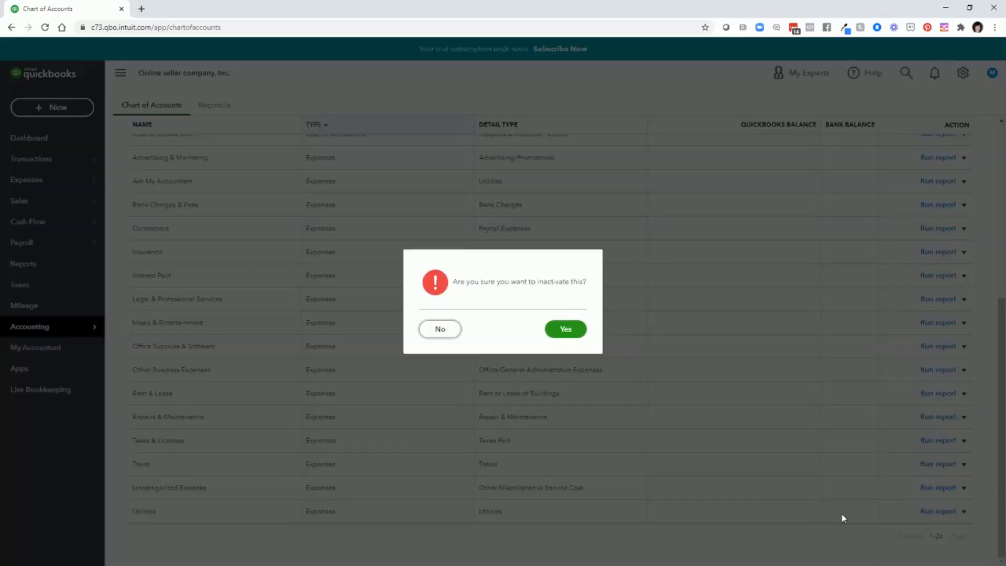
left_click(561, 330)
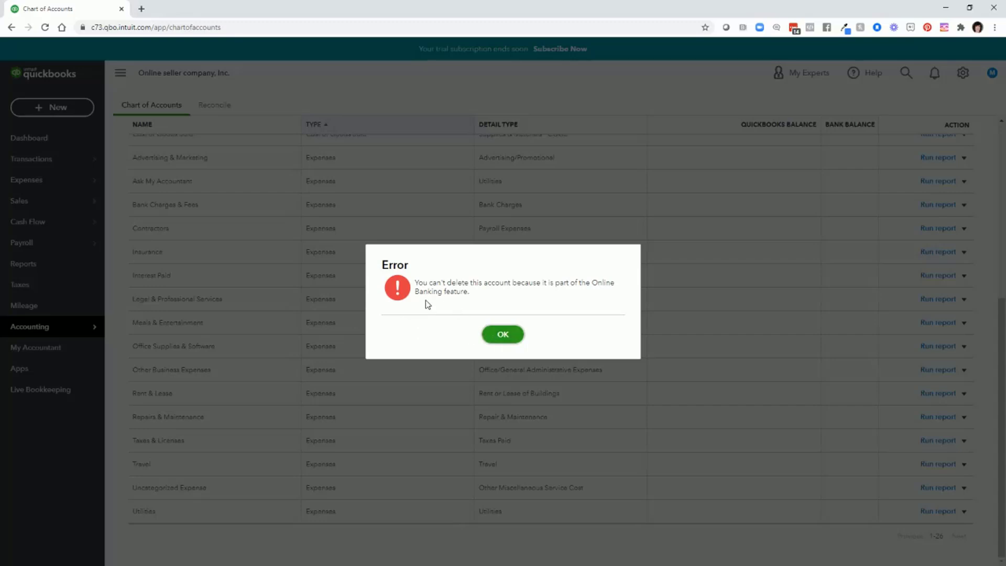
left_click(498, 340)
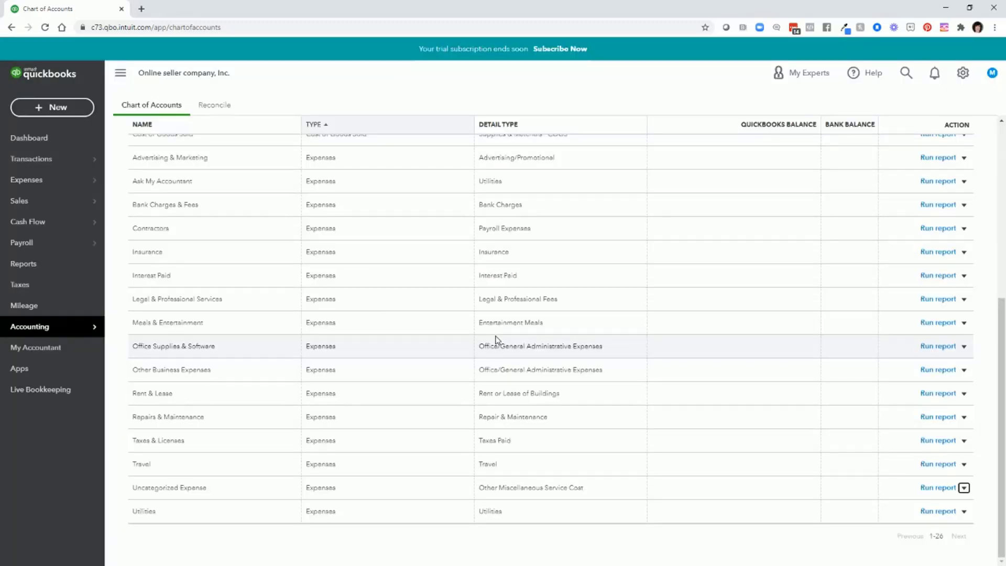
scroll(496, 340, "up", 1)
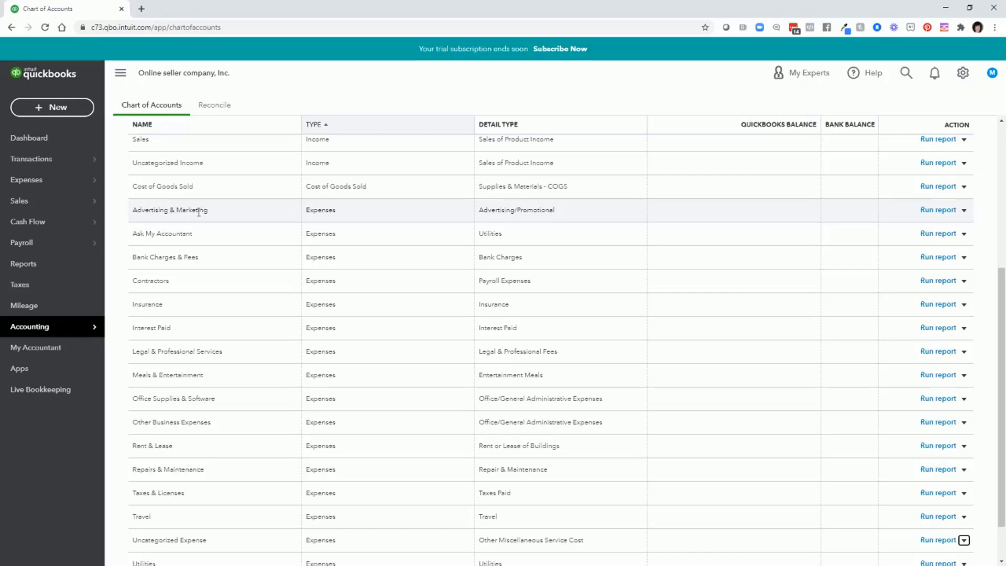
left_click_drag(1002, 396, 1001, 246)
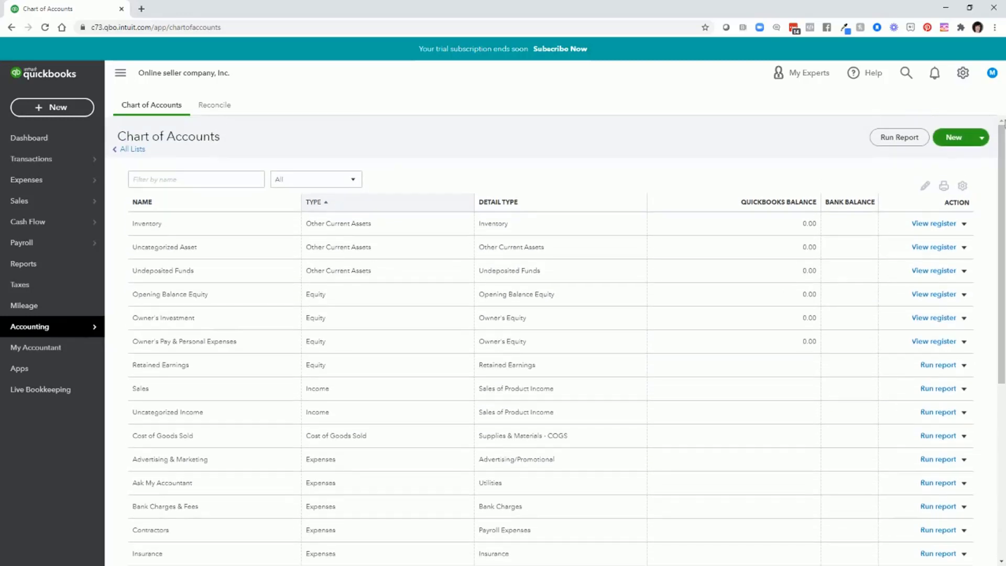
Create a new Expenses-type account named 'Fecebook advertising'
left_click(957, 137)
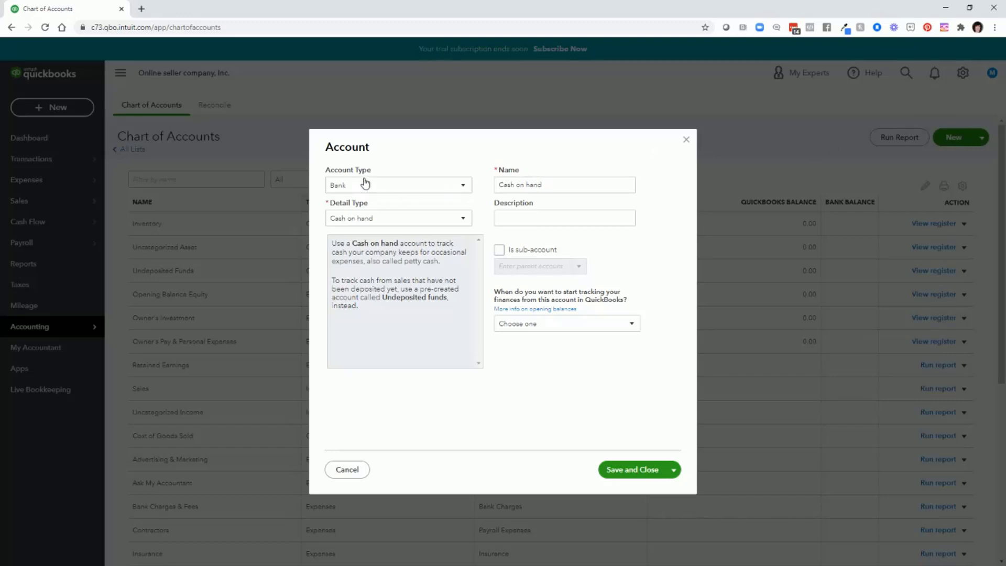
left_click(384, 194)
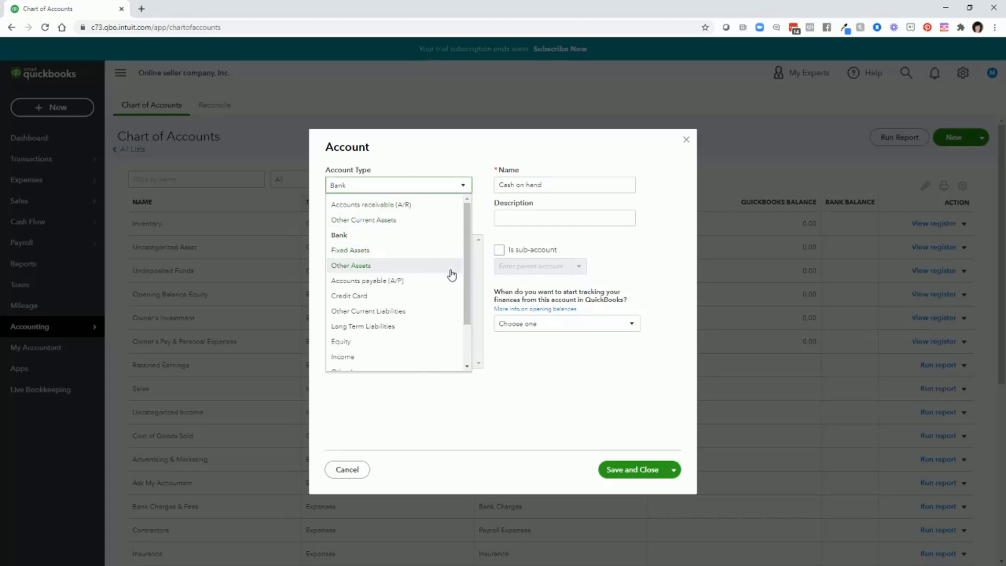
left_click_drag(466, 282, 470, 320)
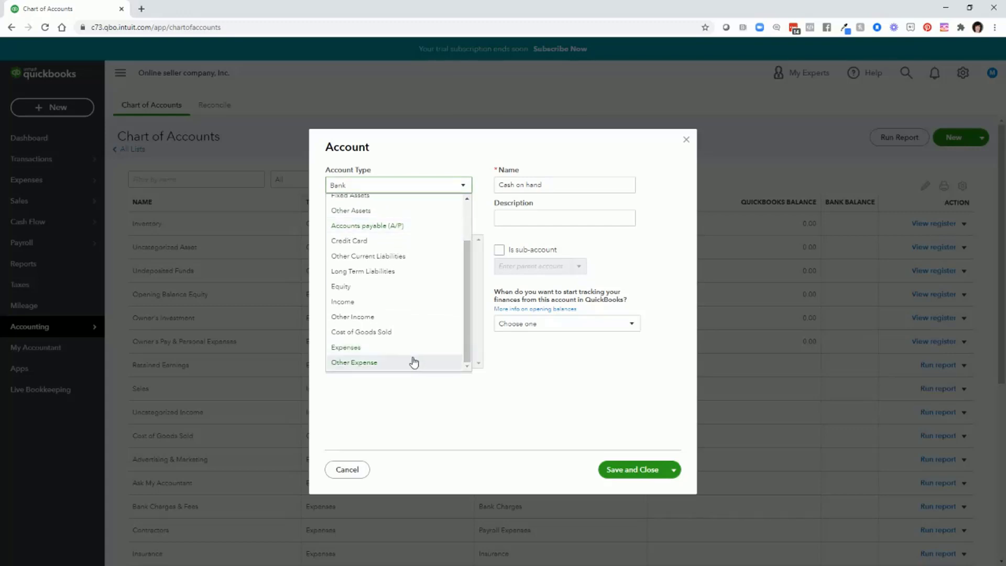
left_click(385, 348)
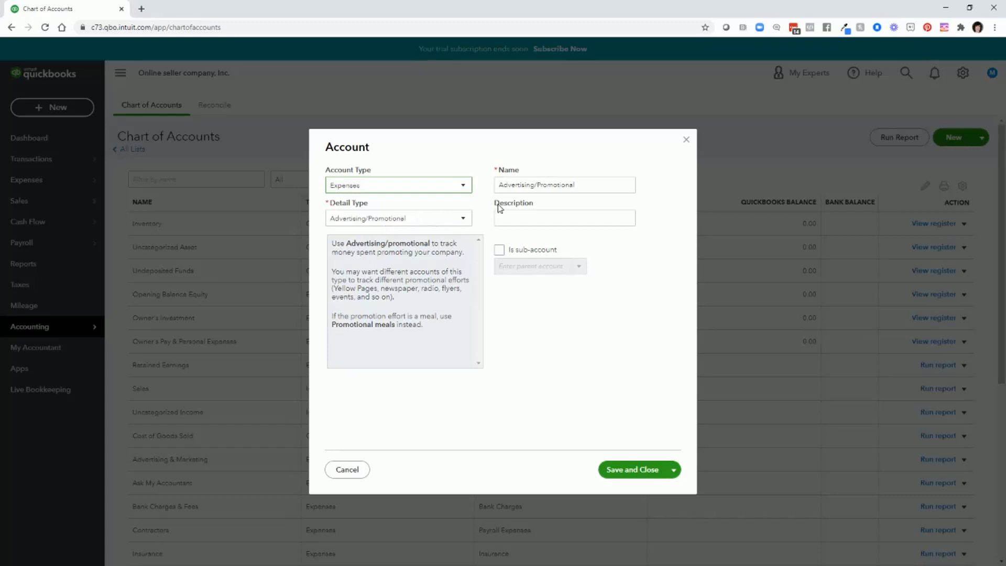
triple_click(516, 186)
type("Fe")
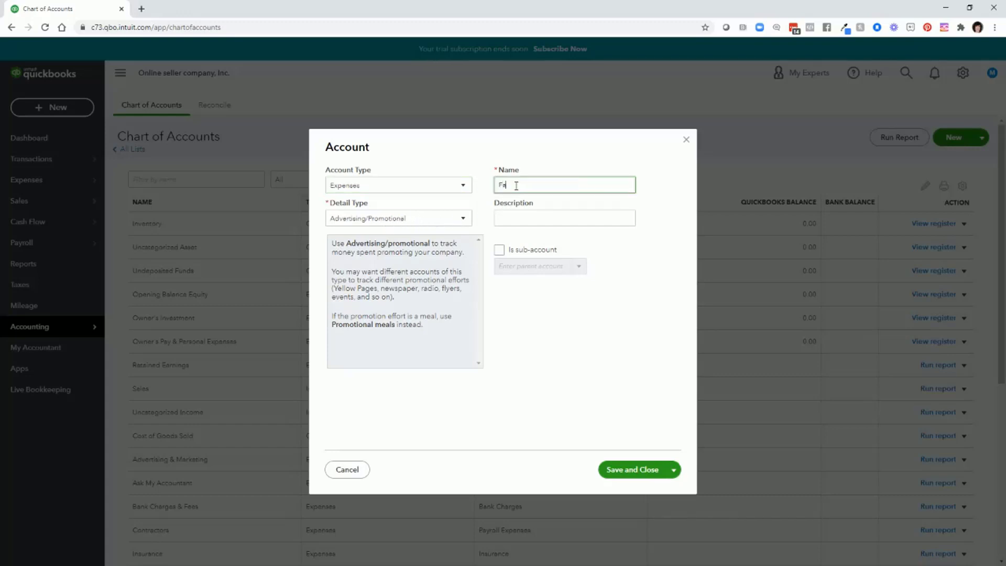
type("cebook advertising")
Make it a sub-account of Advertising & Marketing and save it
left_click(499, 250)
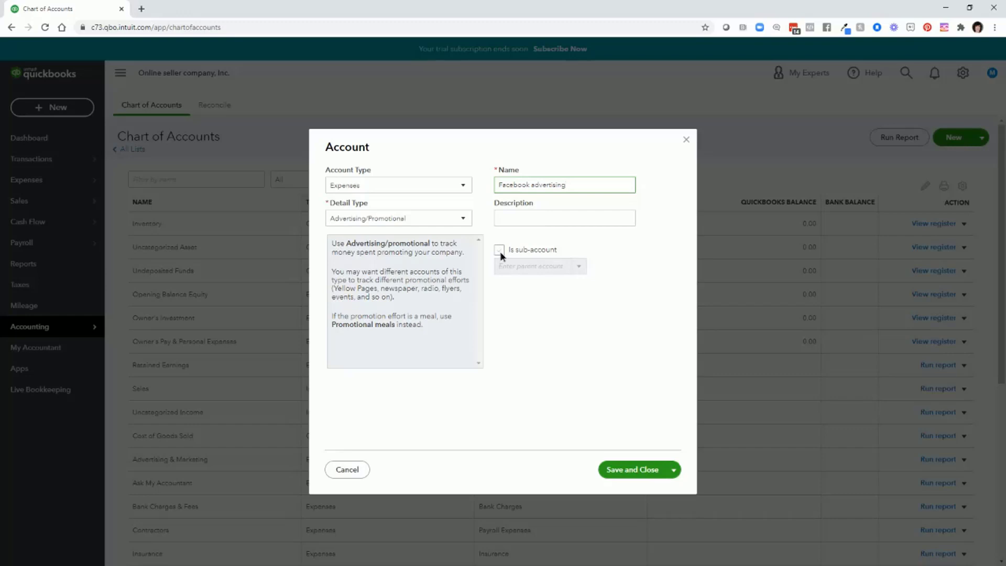
left_click(499, 250)
left_click(511, 267)
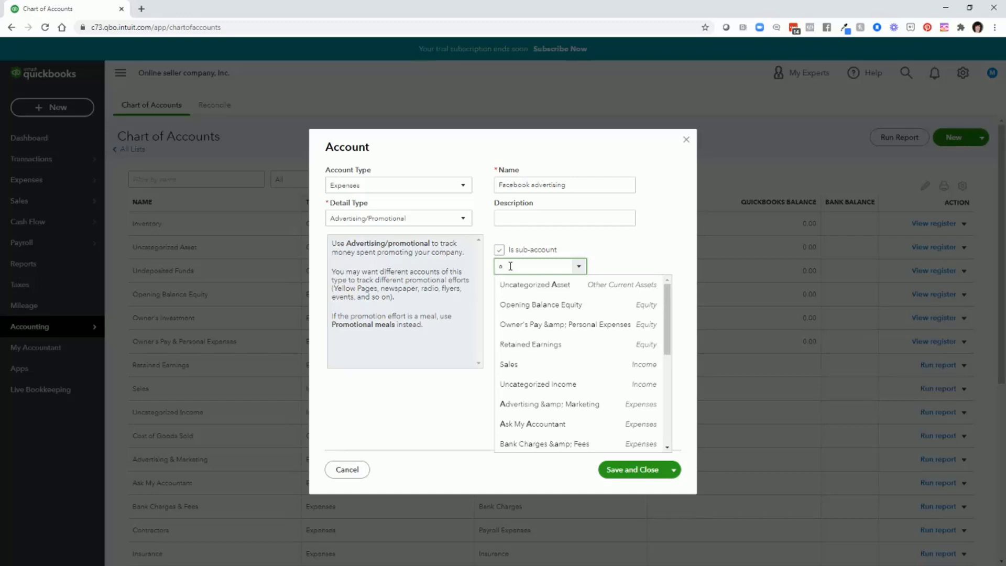
type("Advertising & Marketi")
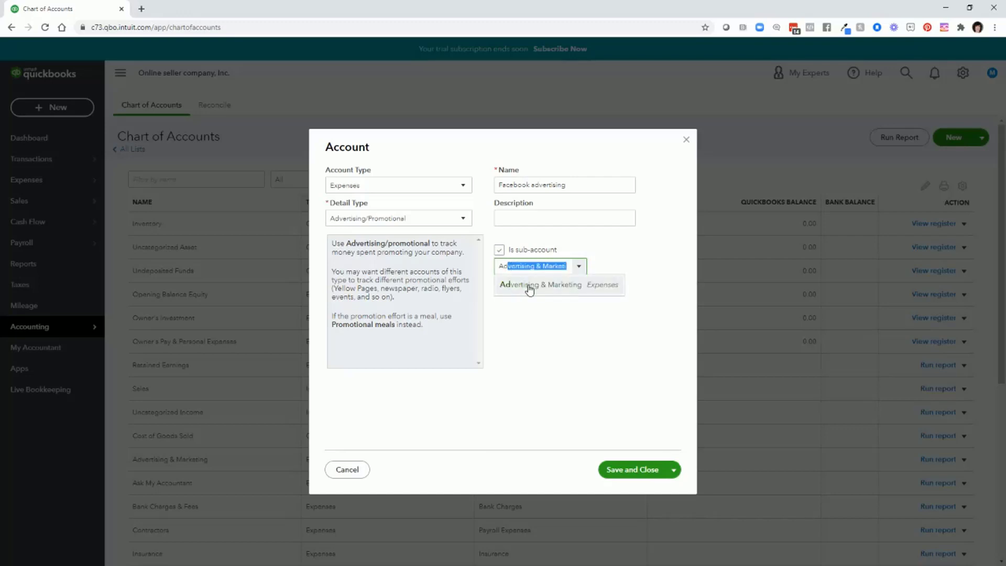
left_click(529, 287)
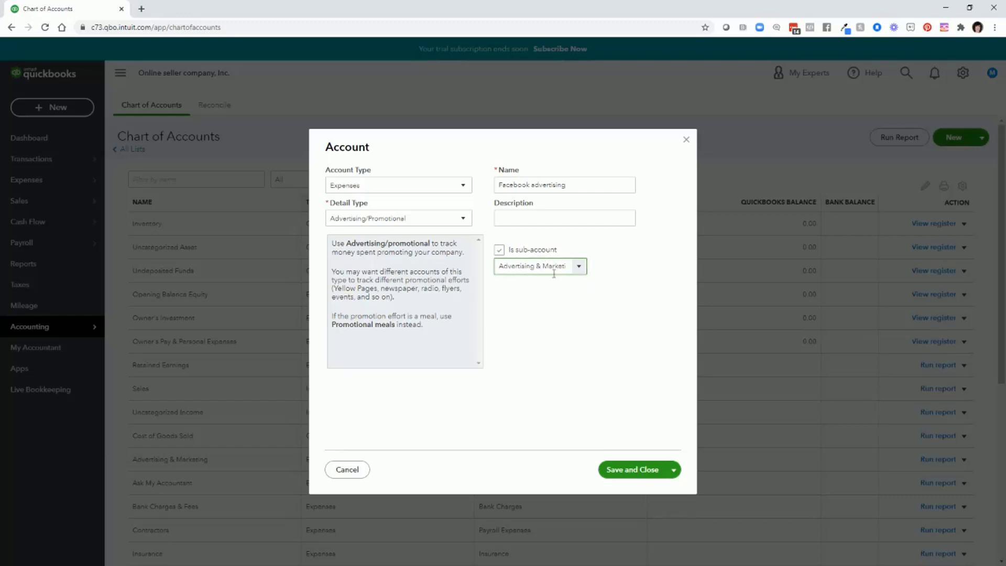
left_click(624, 470)
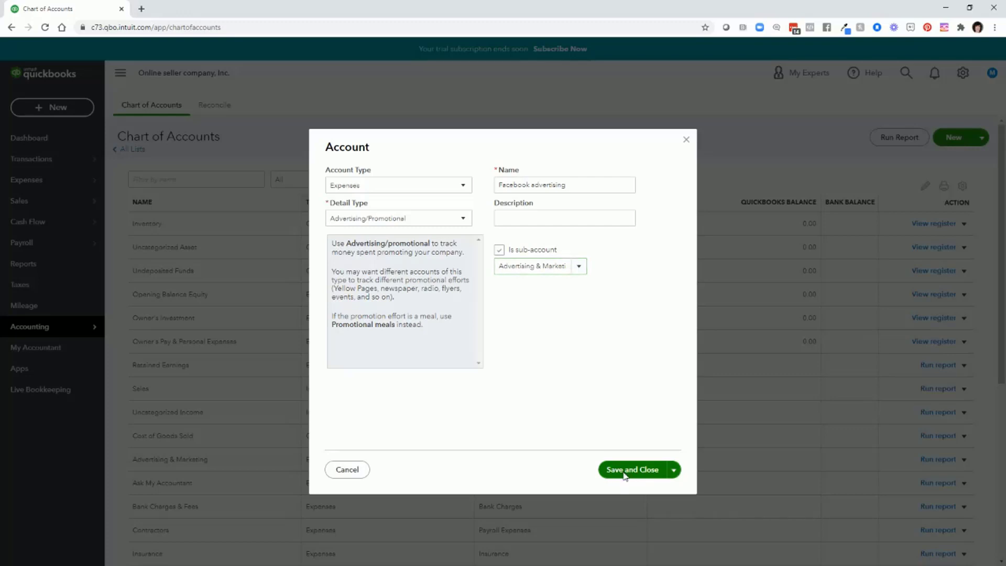
scroll(624, 445, "up", 2)
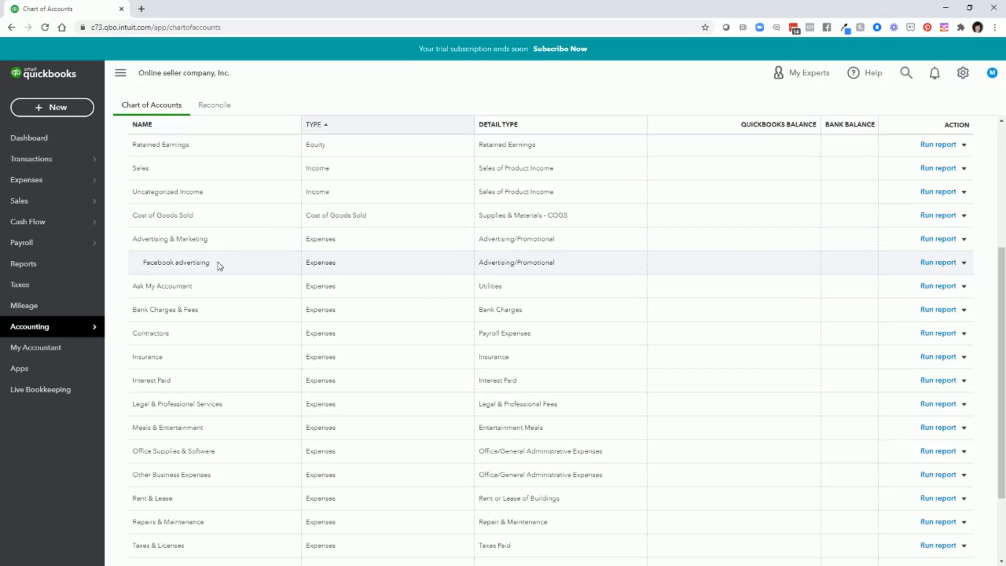
scroll(219, 266, "down", 2)
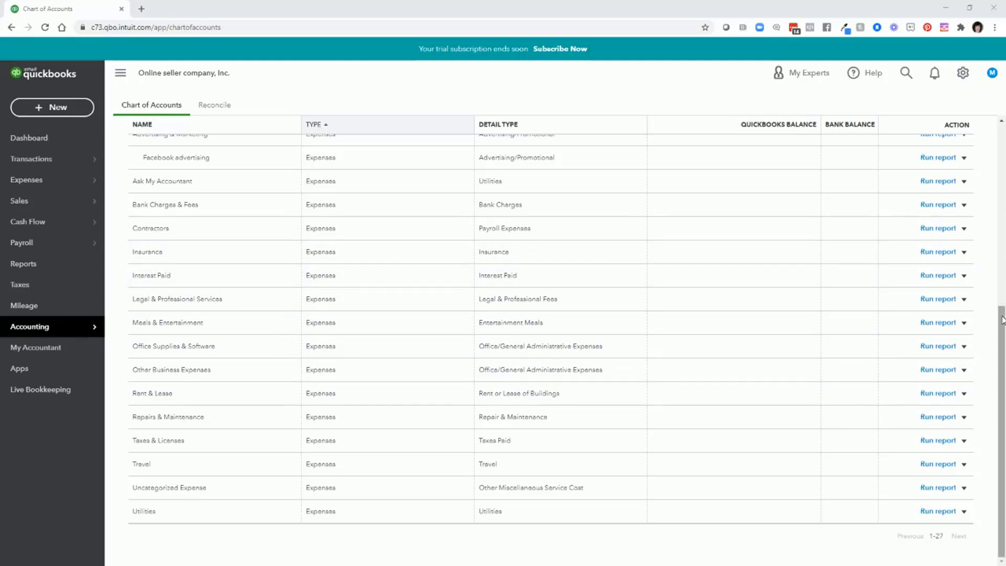
left_click_drag(1002, 320, 988, 138)
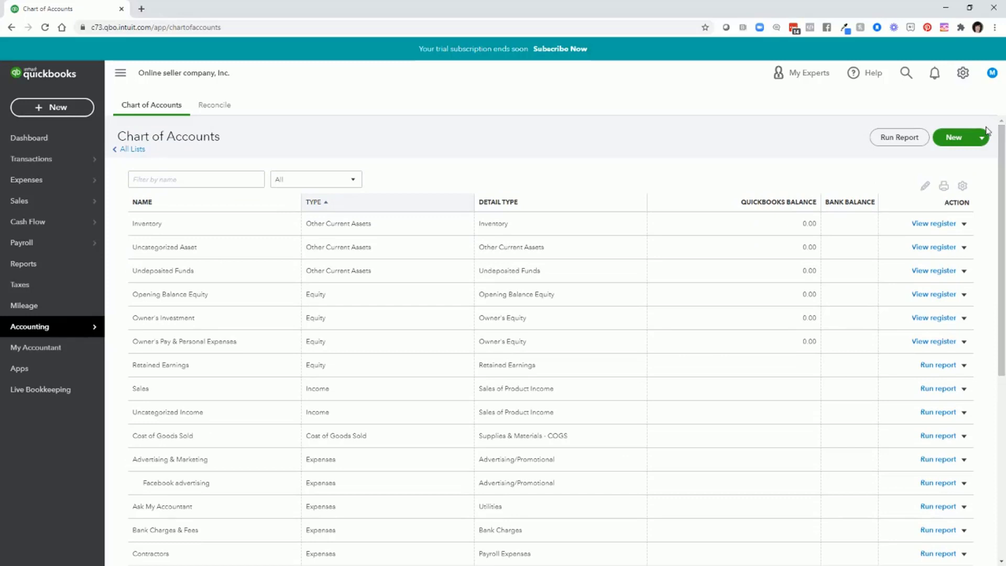
Create and save a 'Product research' Expenses account with detail type Other Business Expenses
left_click(950, 140)
left_click(369, 189)
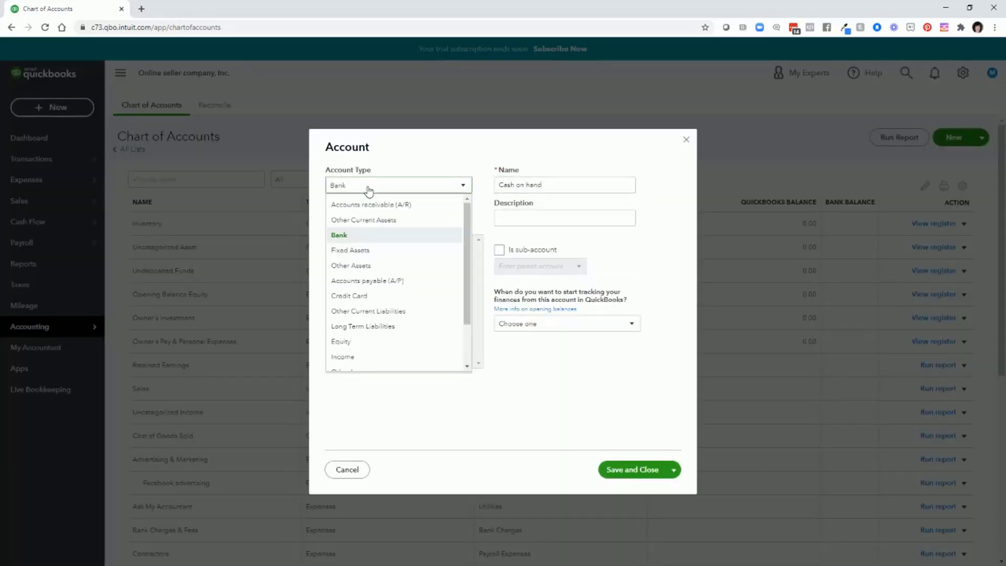
scroll(394, 301, "down", 2)
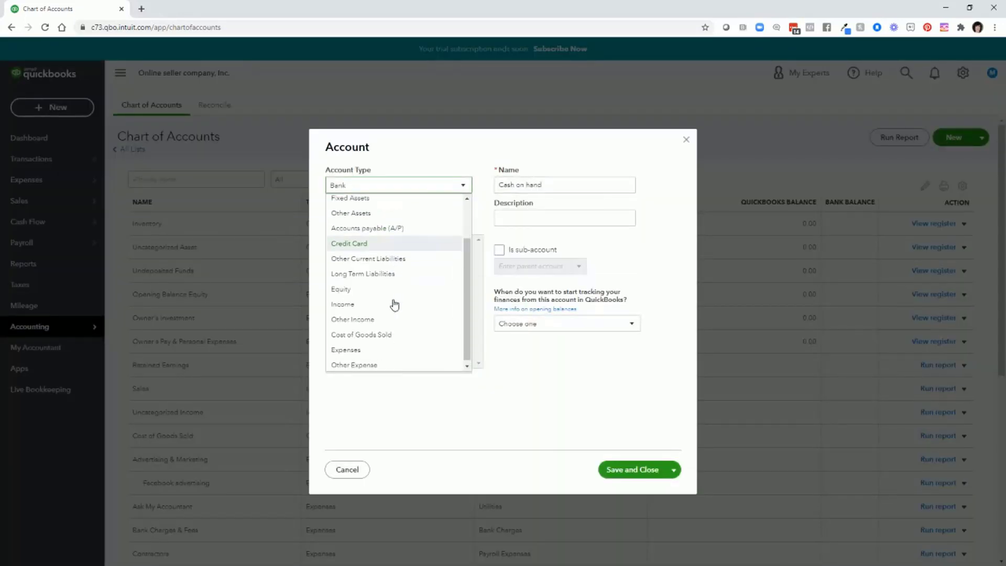
left_click(359, 355)
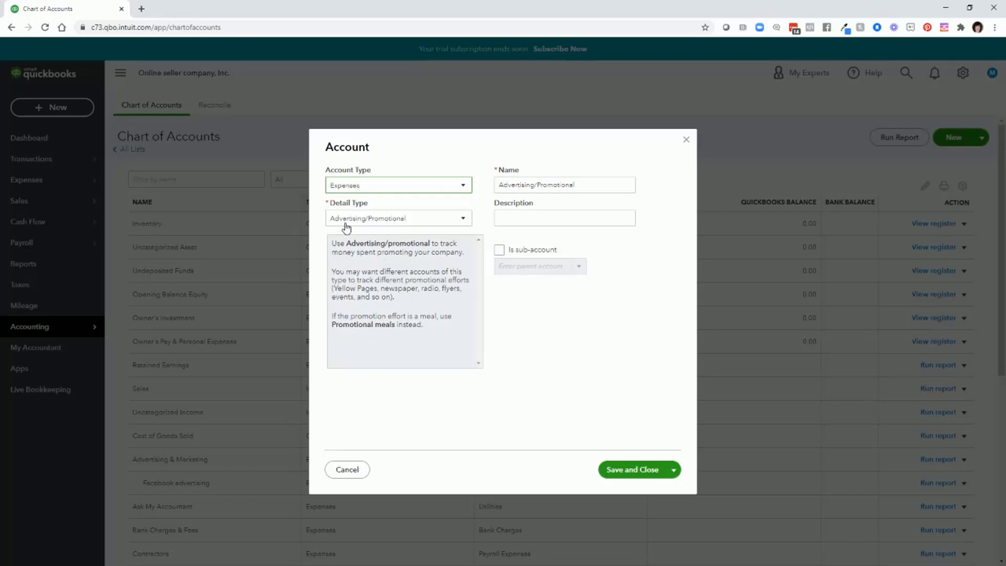
left_click(464, 219)
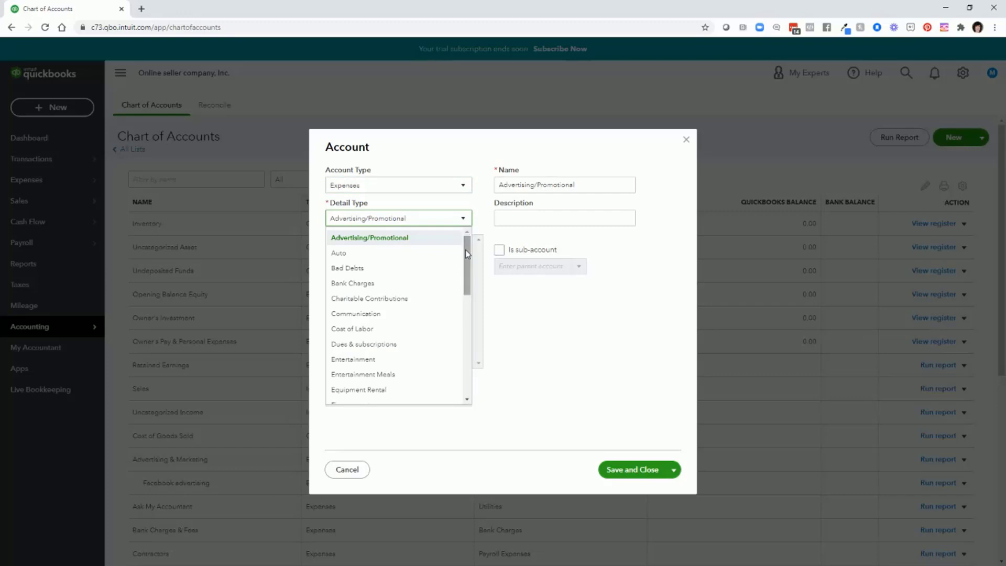
left_click_drag(468, 254, 469, 321)
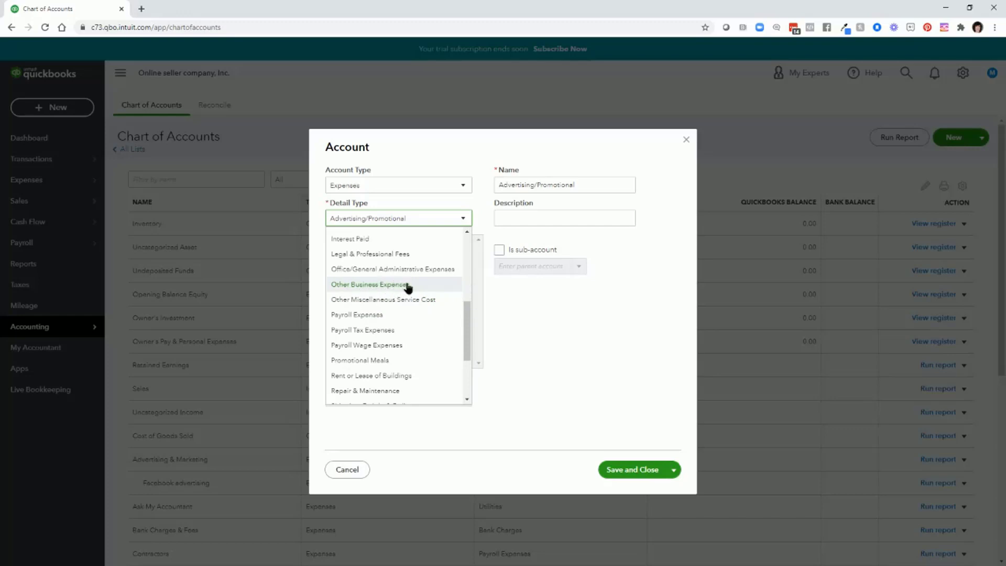
left_click(407, 286)
triple_click(528, 179)
type("Product res")
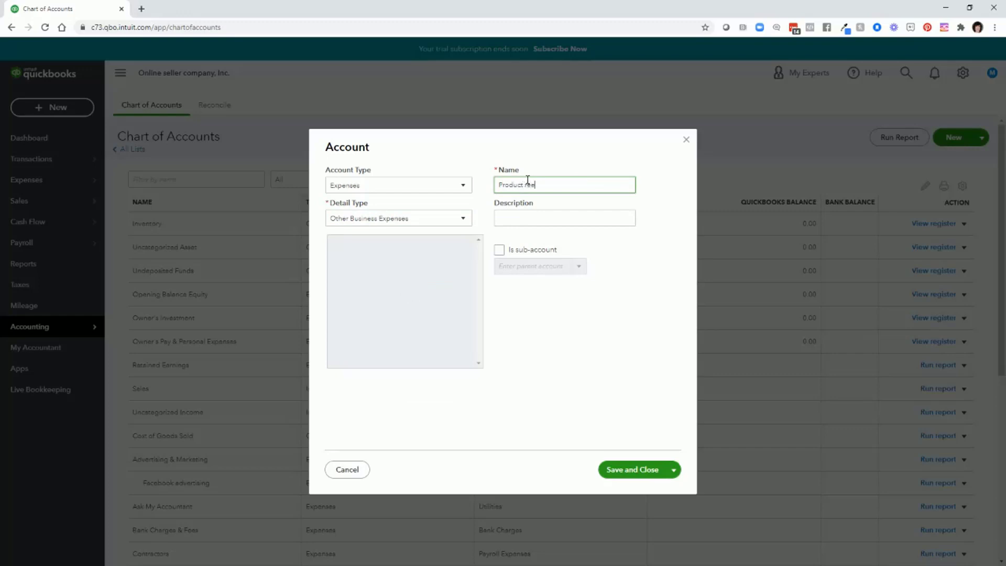
type("earch")
left_click(615, 478)
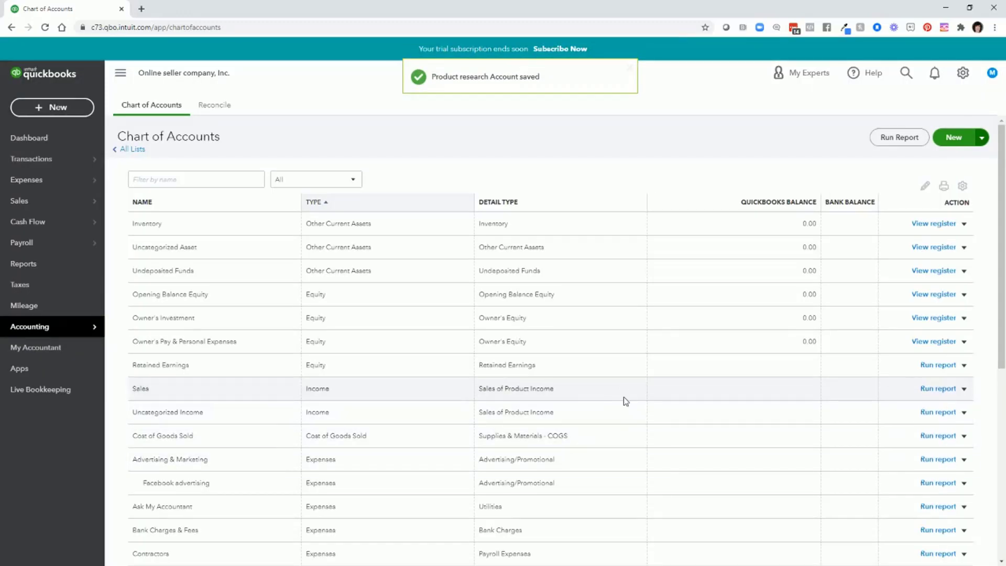
scroll(625, 402, "down", 6)
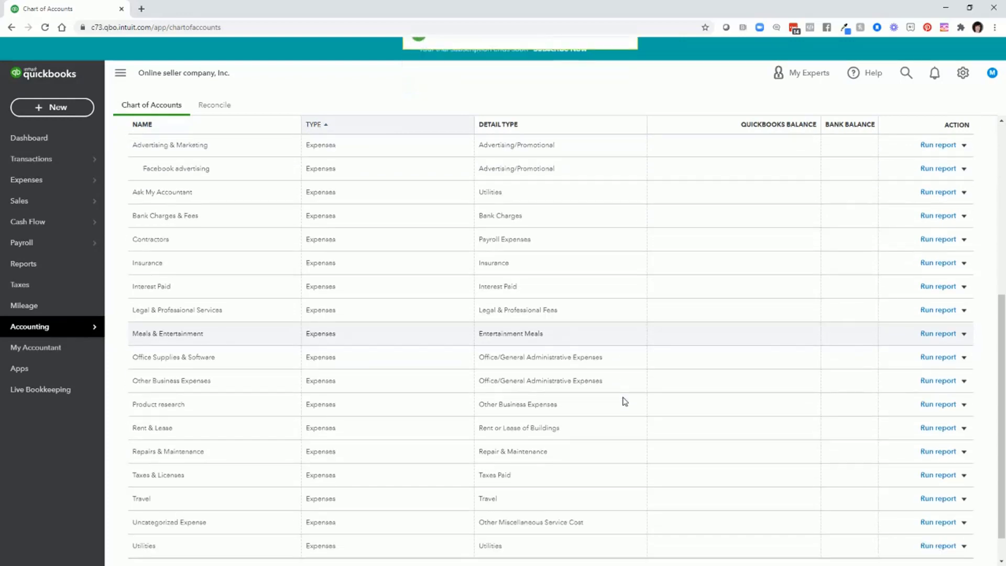